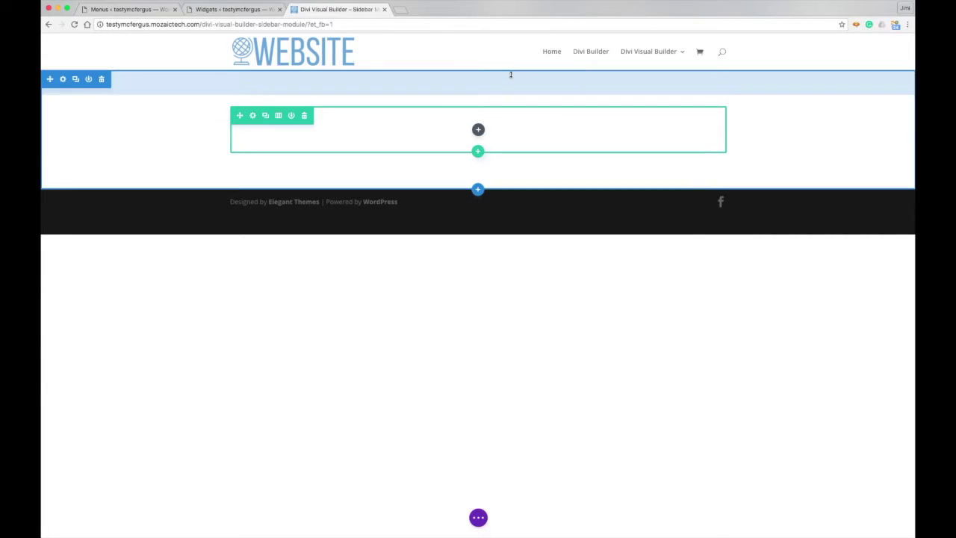
- Change the empty row's column structure to the 3/4 + 1/4 layout
left_click(278, 115)
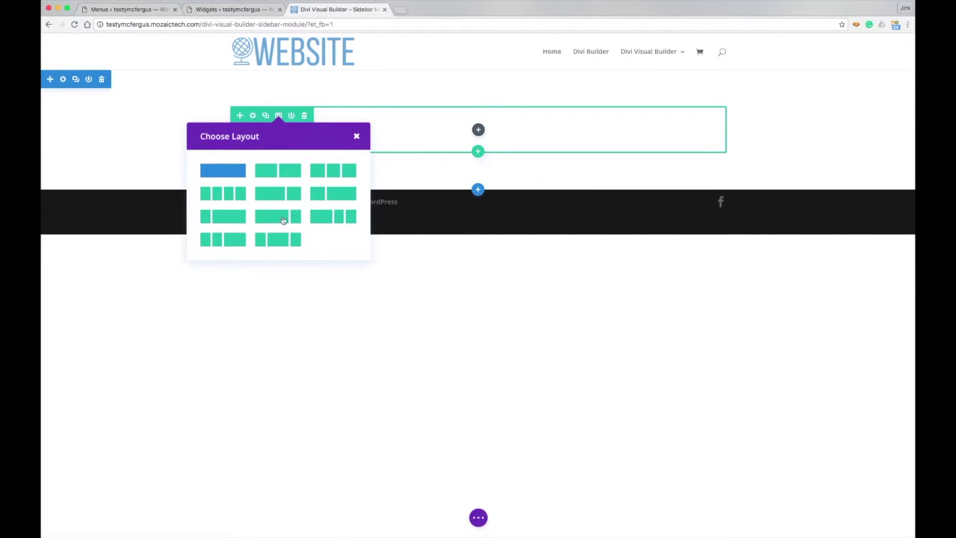
left_click(281, 220)
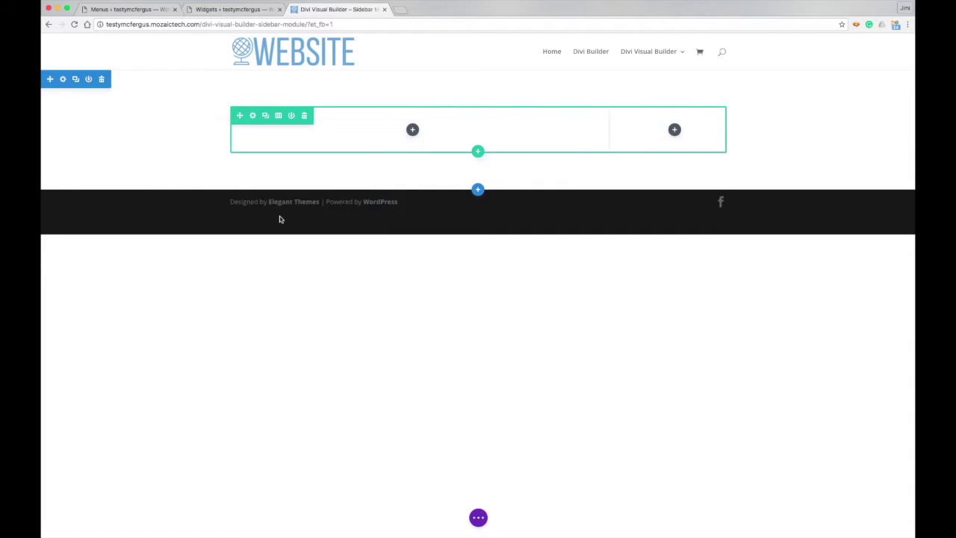
- Insert a Sidebar module, found by searching 'sid', into the narrow right column
left_click(675, 131)
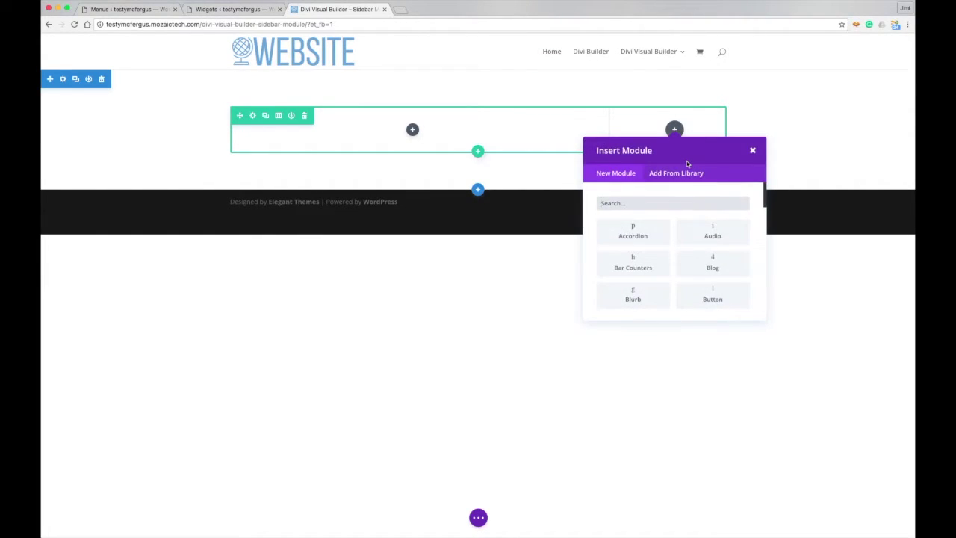
type("sid")
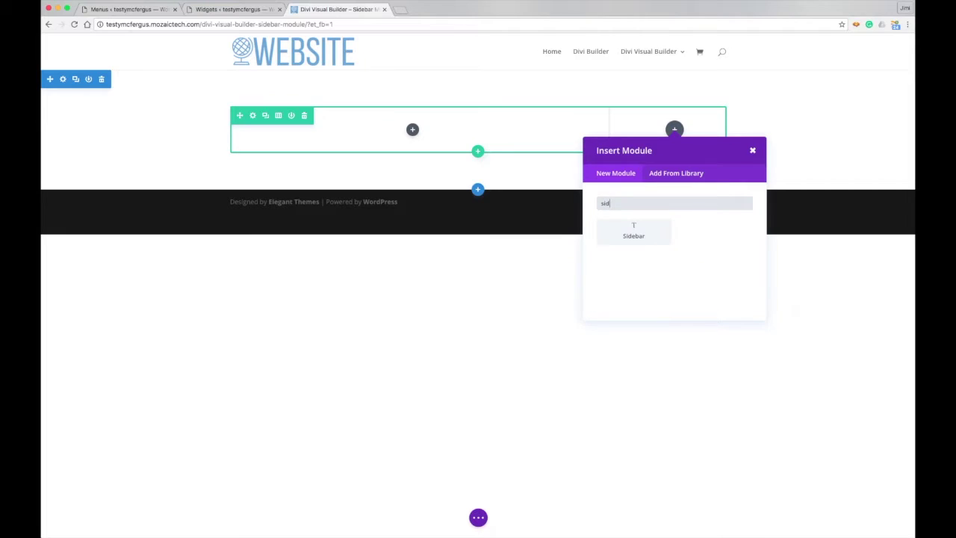
left_click(640, 241)
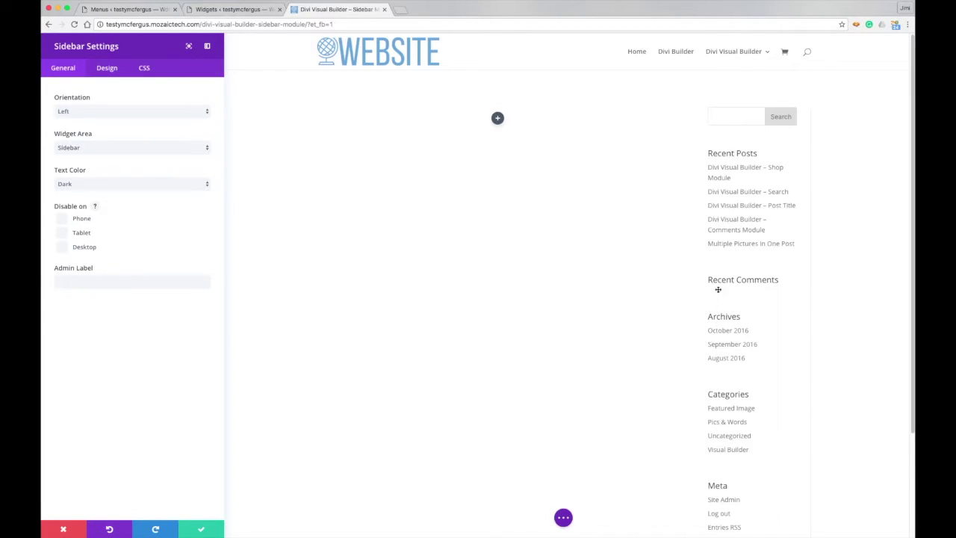
scroll(673, 371, "down", 5)
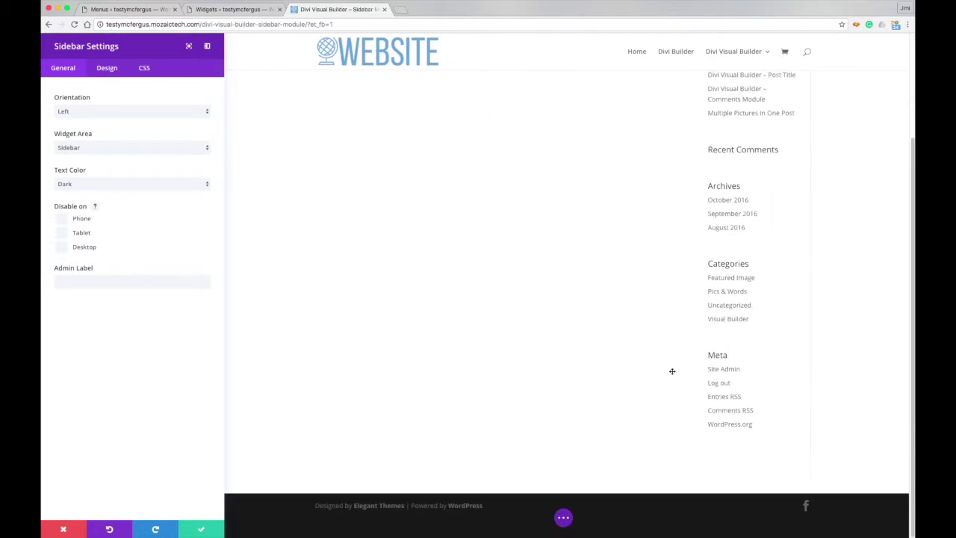
scroll(672, 371, "up", 5)
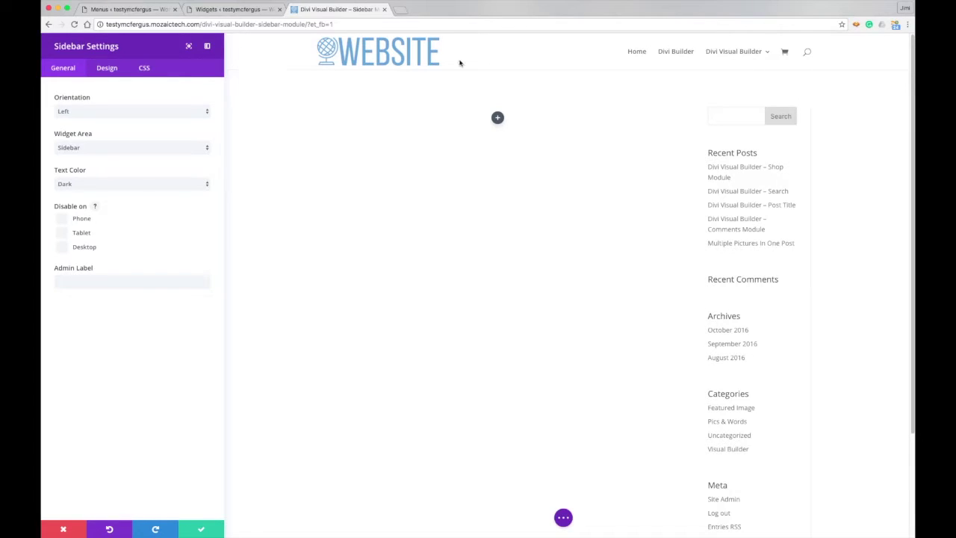
- Delete the Recent Comments widget from the Sidebar widget area, then return to the Divi builder
left_click(239, 9)
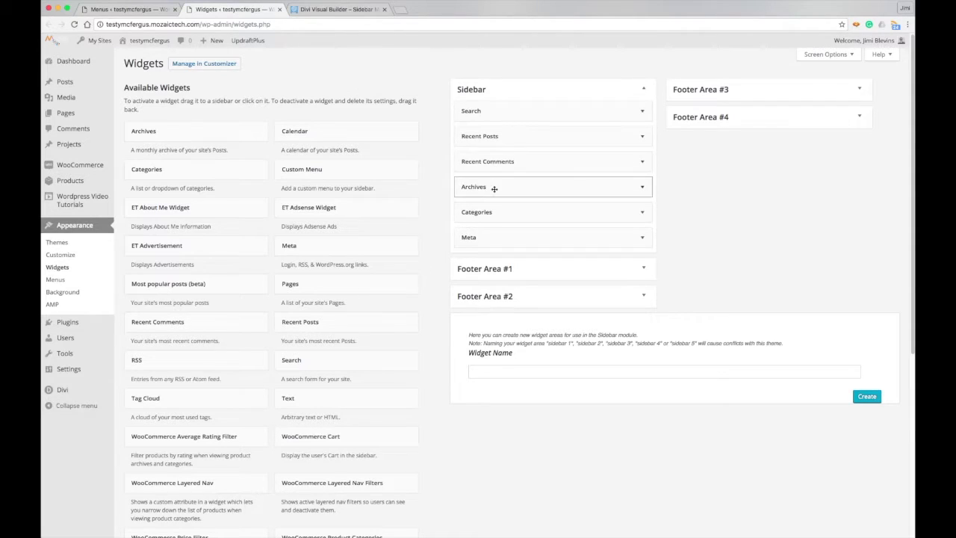
left_click(366, 10)
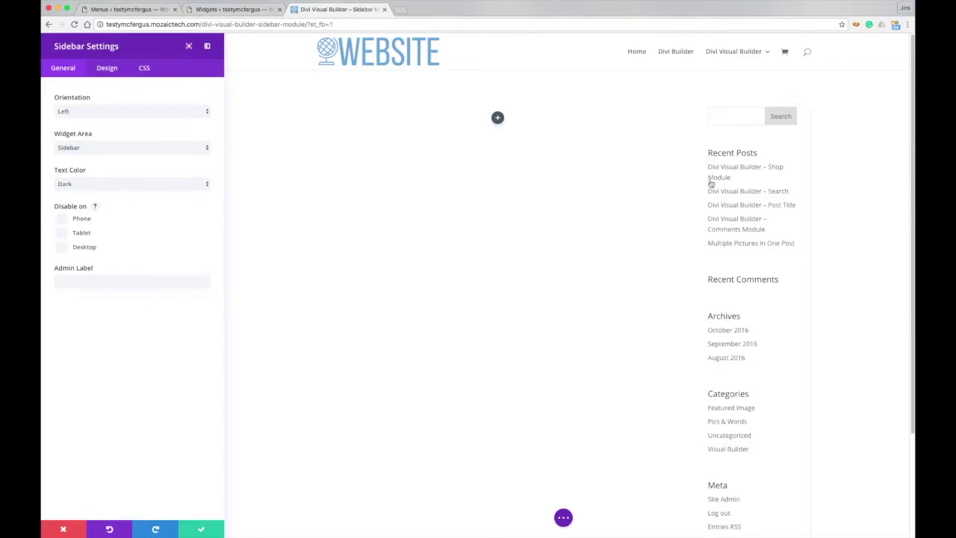
left_click(253, 9)
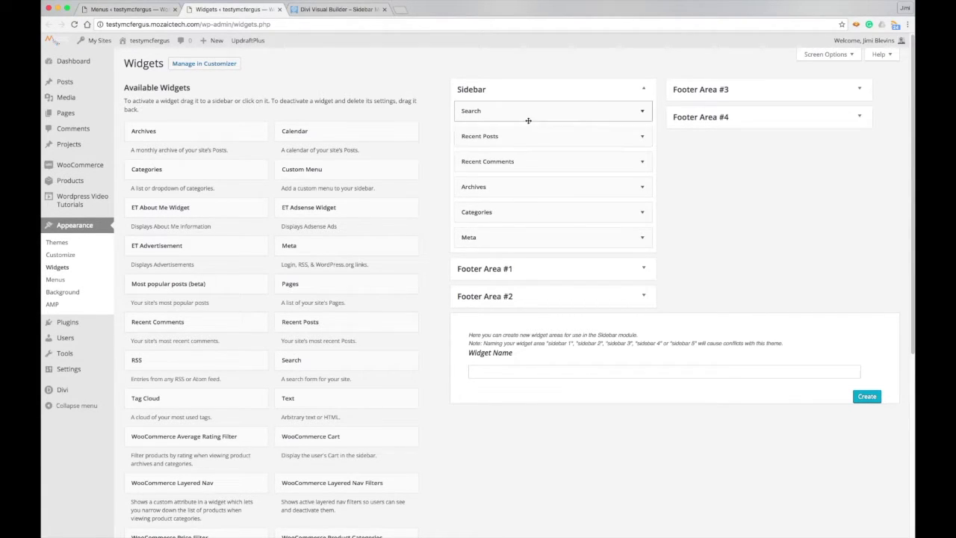
left_click(642, 163)
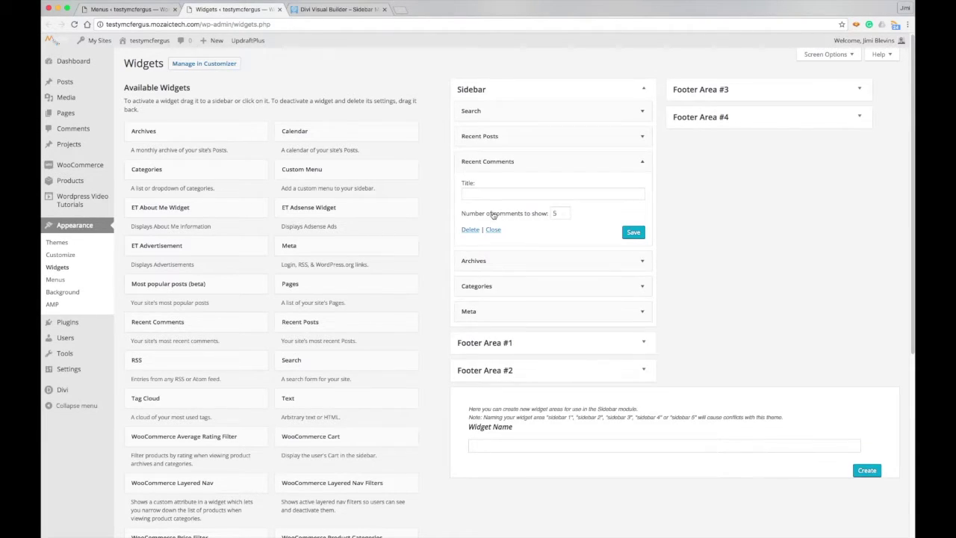
left_click(471, 230)
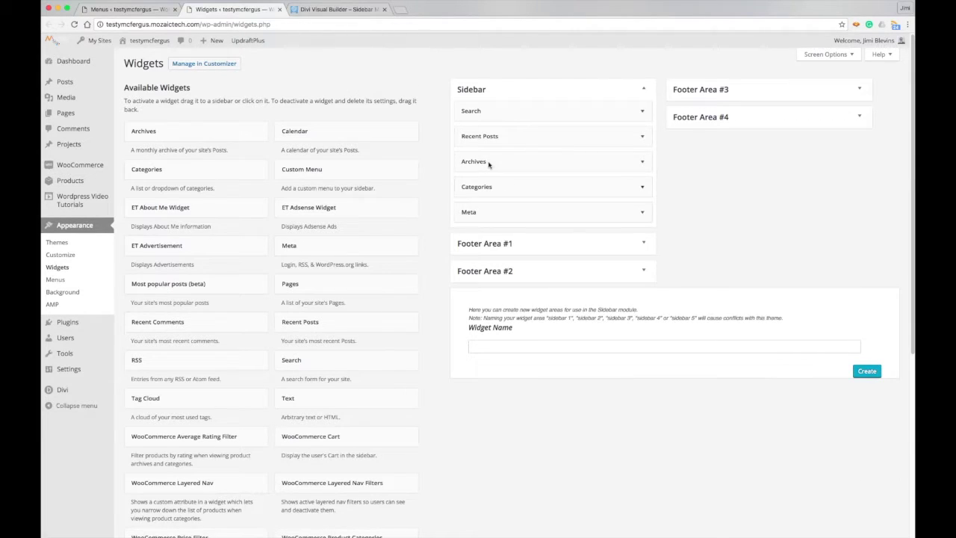
left_click(337, 9)
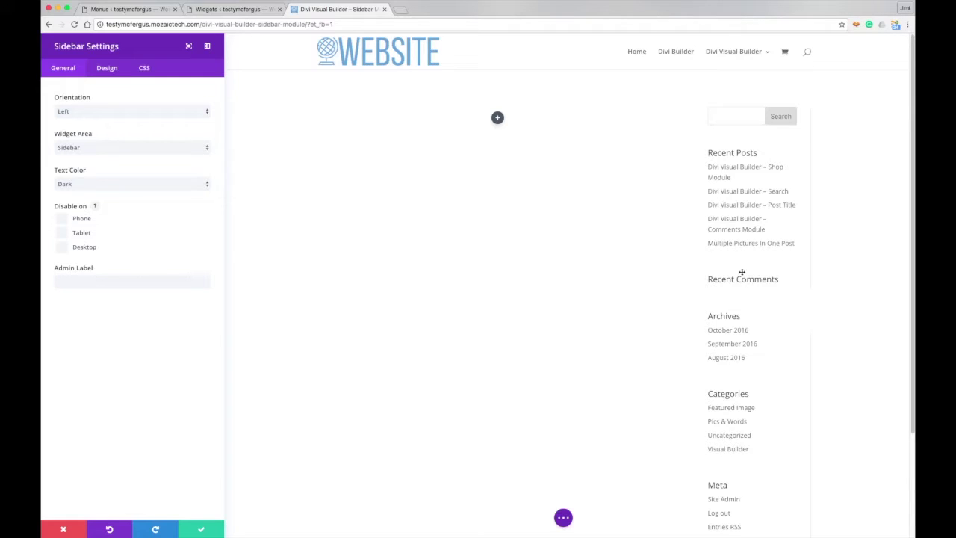
- Create a new widget area named 'Custom Menu' and reload the Widgets page
left_click(240, 9)
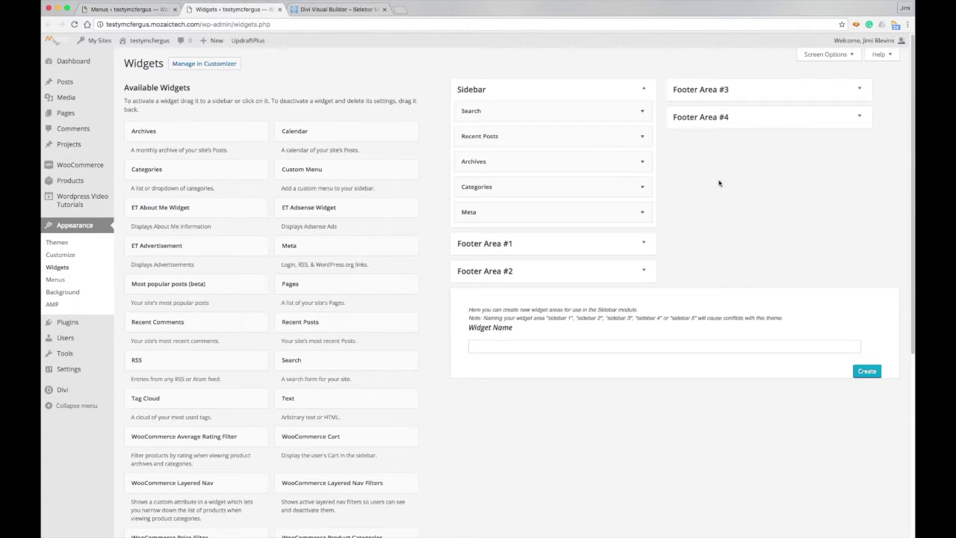
left_click(694, 347)
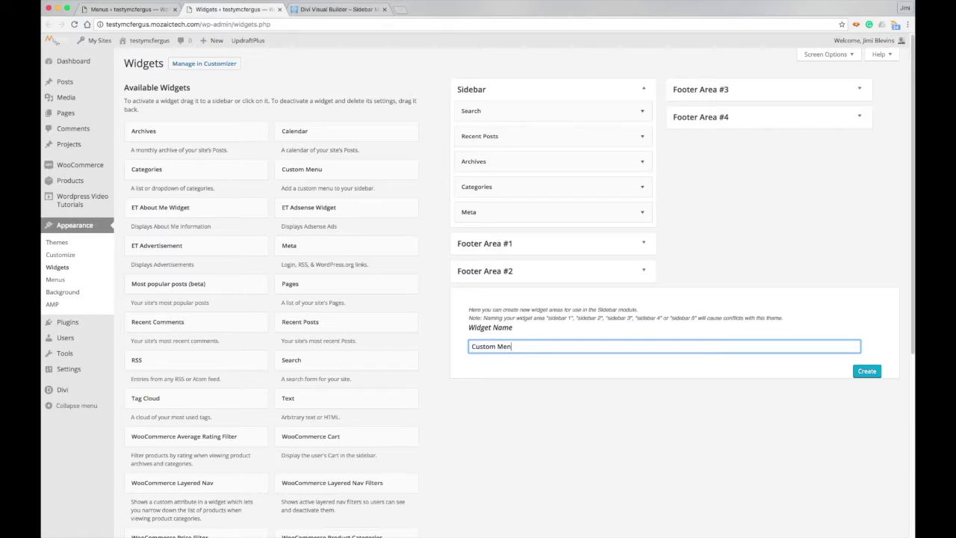
left_click(867, 372)
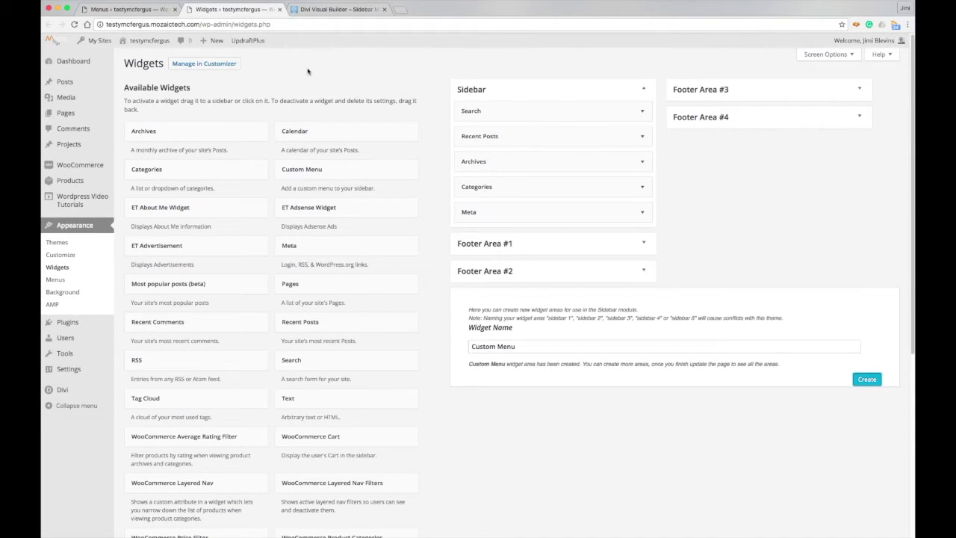
key("super+r")
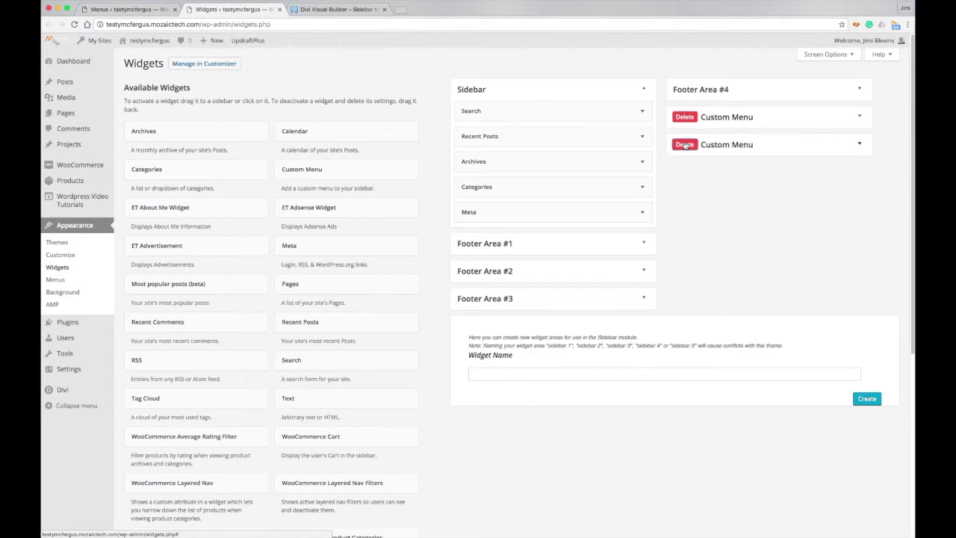
- Delete the duplicate Custom Menu area and drag a Custom Menu widget into the remaining one
left_click(684, 145)
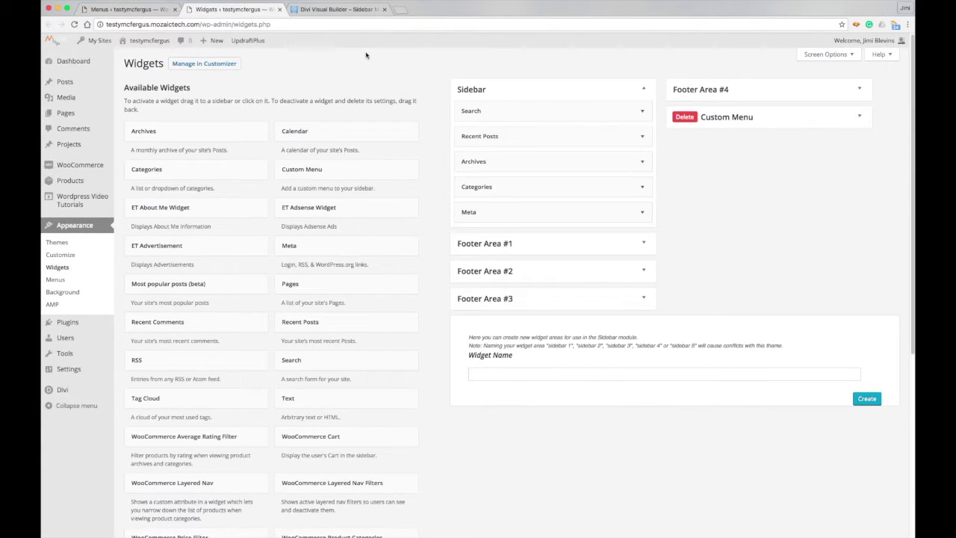
left_click(860, 118)
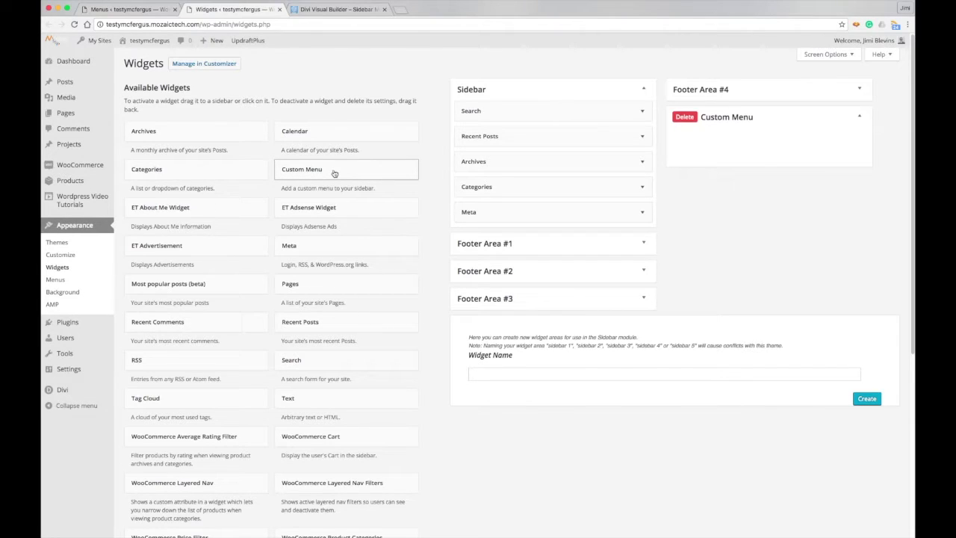
left_click_drag(334, 174, 756, 153)
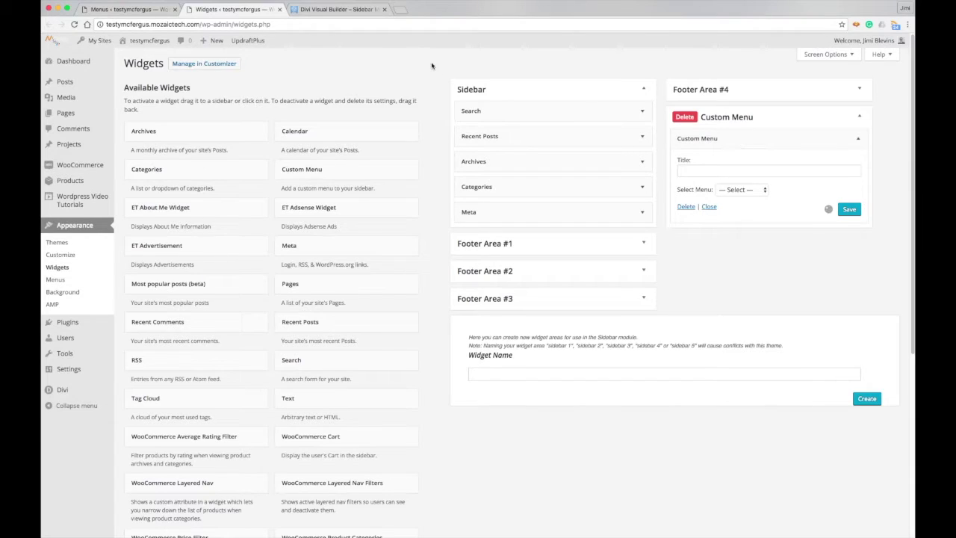
left_click(122, 10)
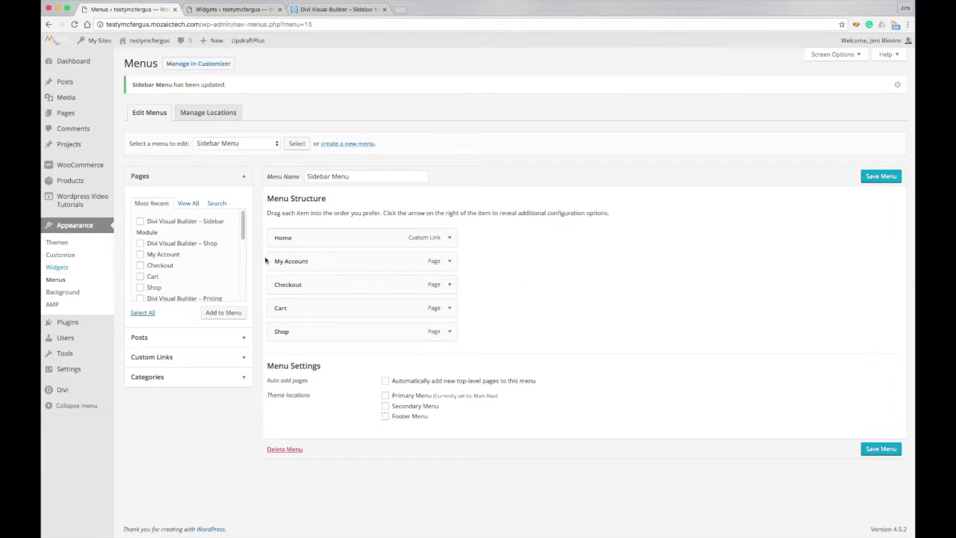
- Browse the Pages, Posts and Custom Links panels beside the saved Sidebar Menu
scroll(242, 243, "down", 2)
scroll(242, 243, "down", 5)
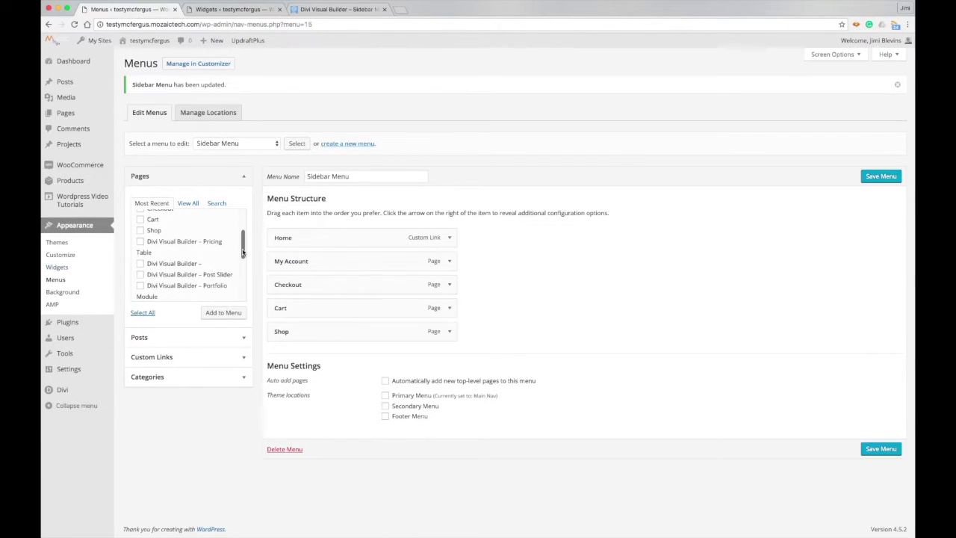
scroll(242, 224, "up", 8)
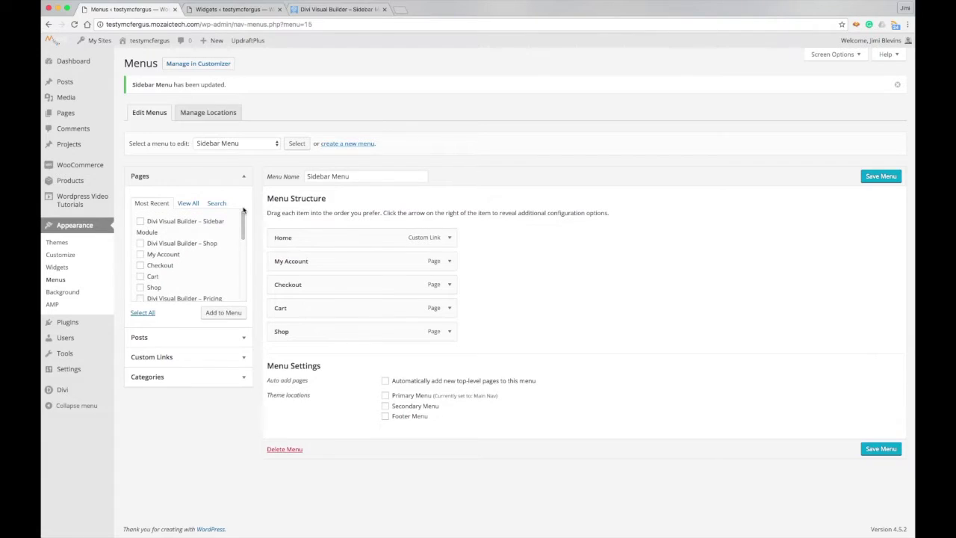
left_click(185, 205)
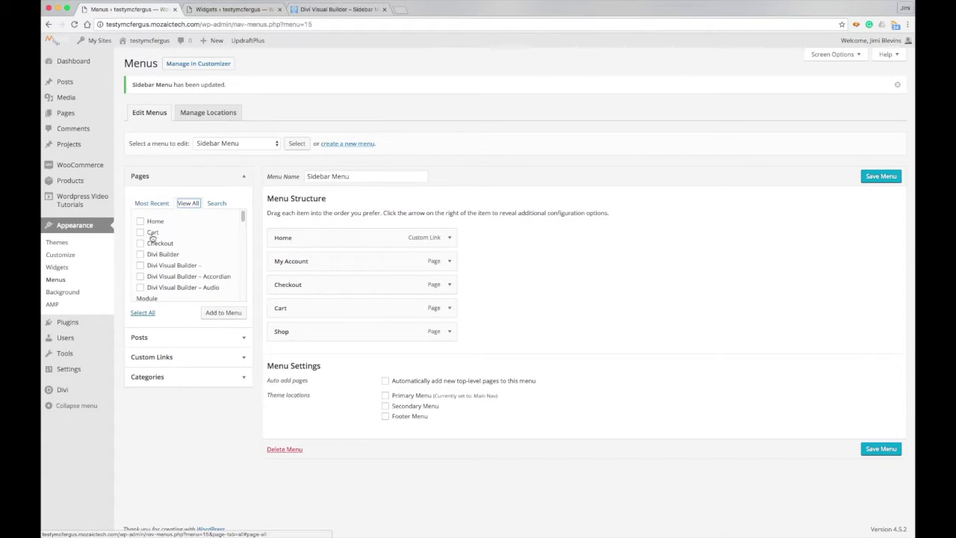
left_click(159, 341)
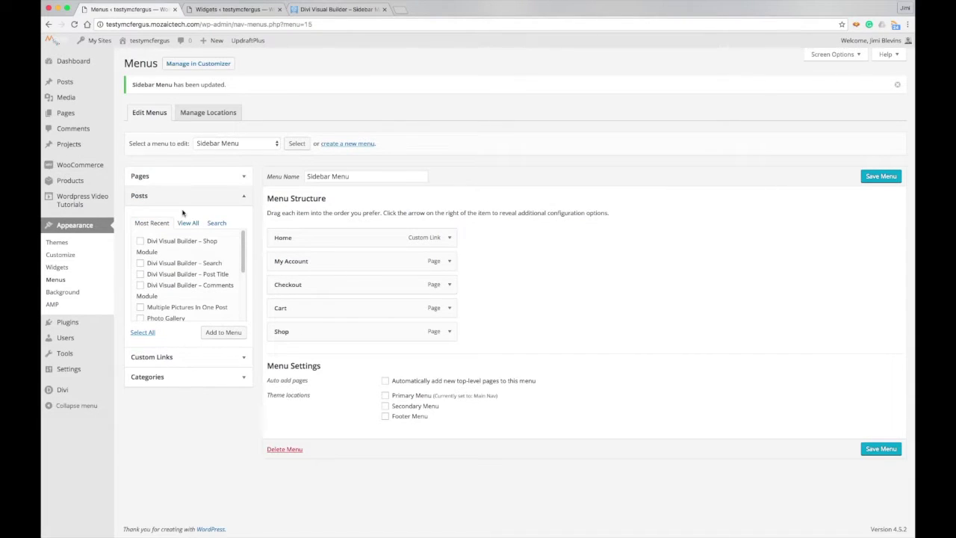
left_click(158, 358)
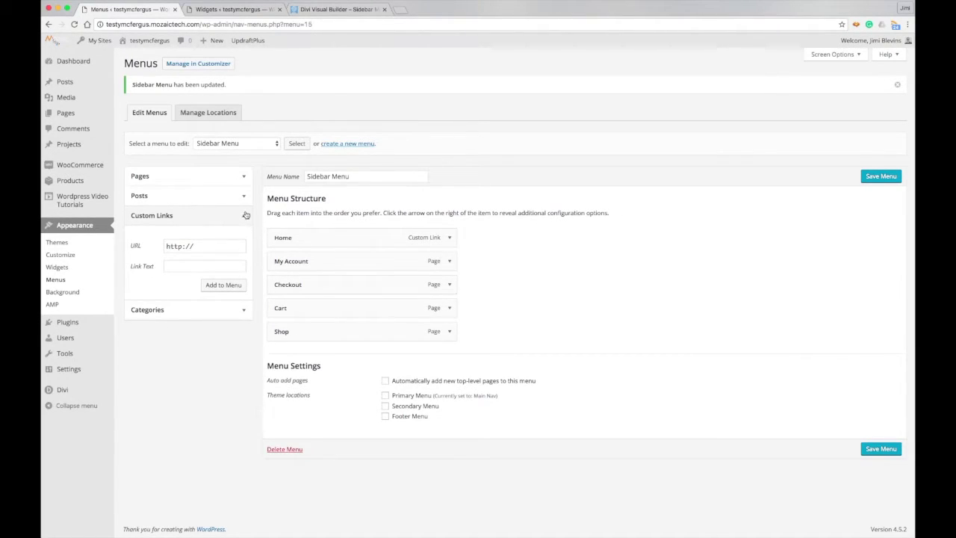
left_click(247, 216)
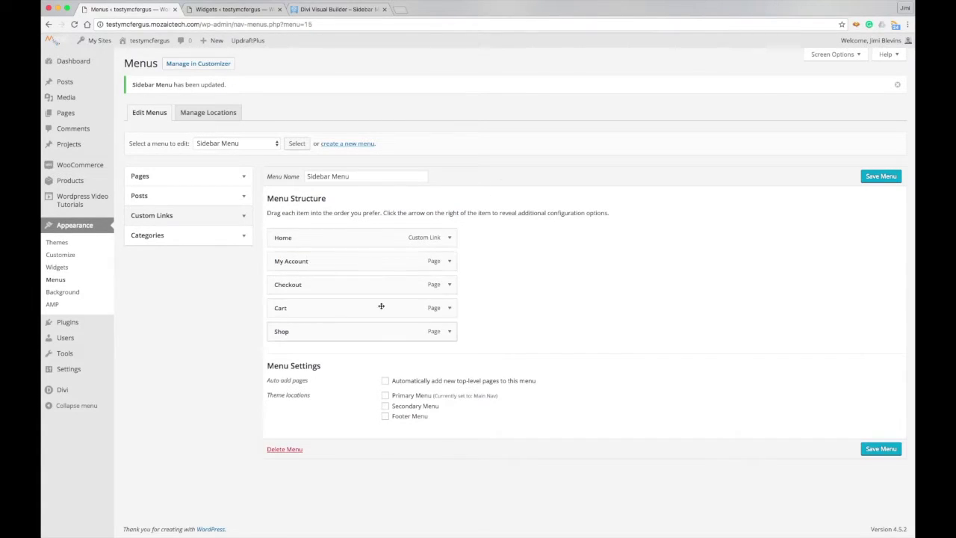
- Title the Custom Menu widget 'Shopping Menu', assign it Sidebar Menu, and save it
left_click(236, 12)
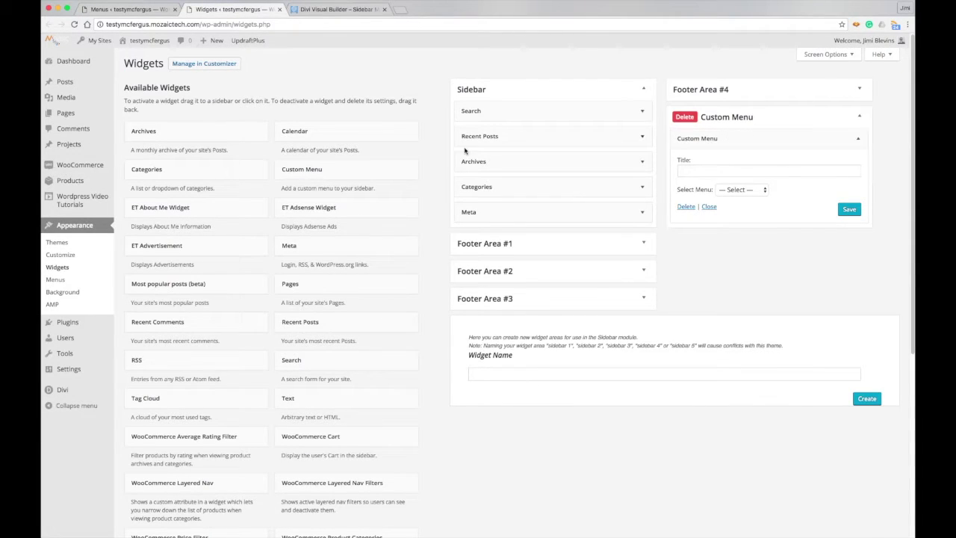
left_click(741, 172)
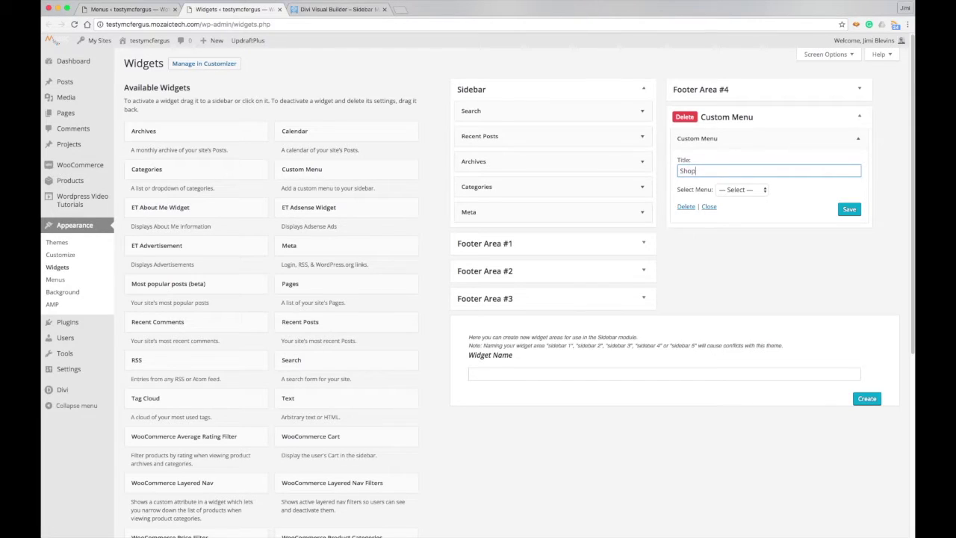
type("Shopping Menu")
left_click(764, 191)
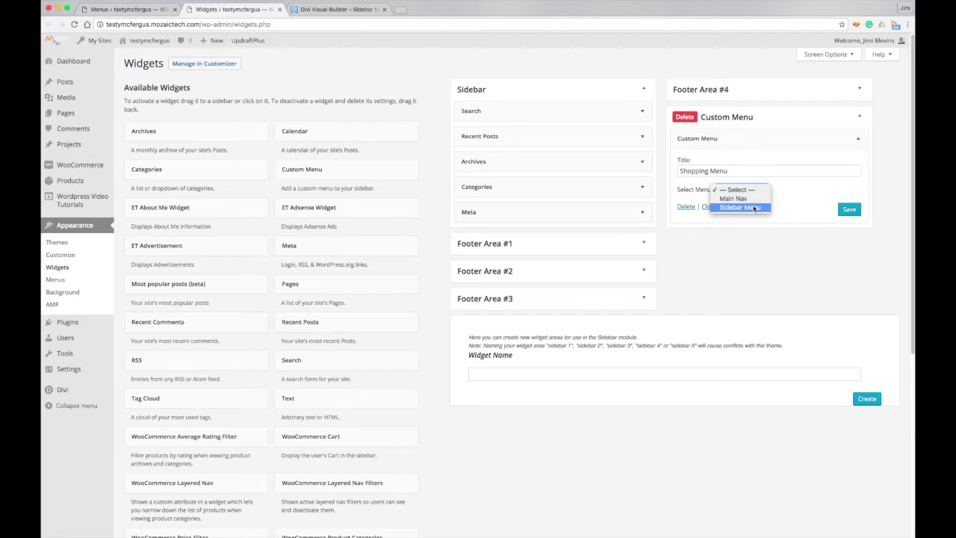
left_click(753, 208)
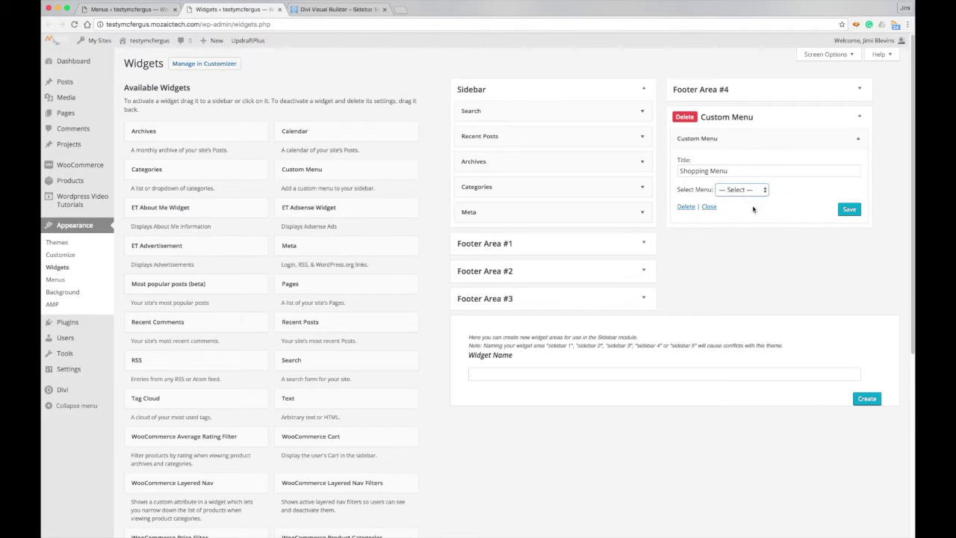
left_click(848, 212)
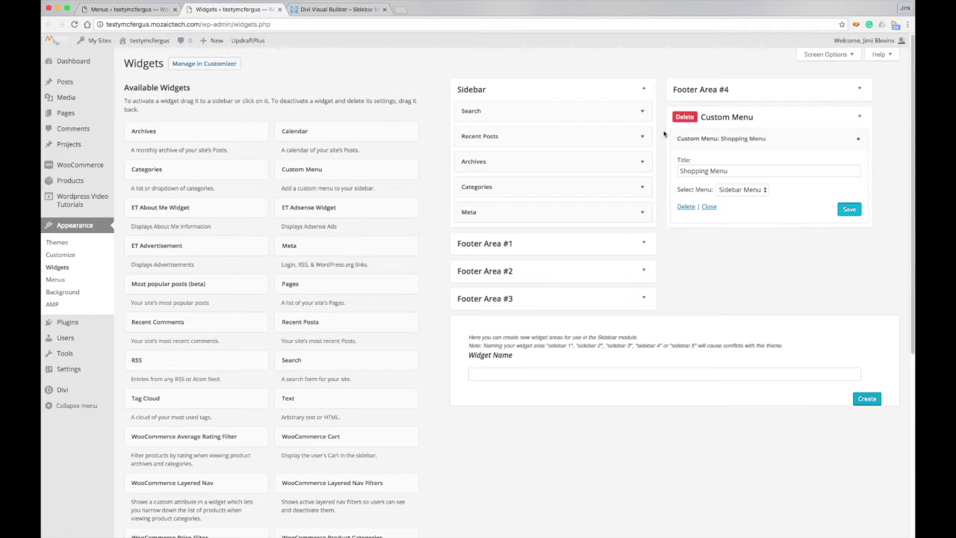
left_click(344, 9)
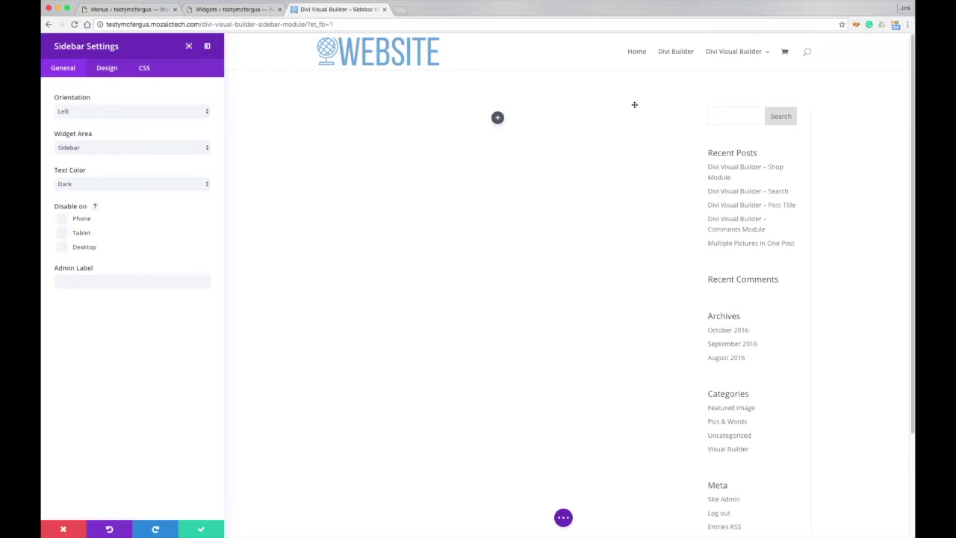
- Reload the builder and insert a new Sidebar module into the row via a 'side' search
key("super+r")
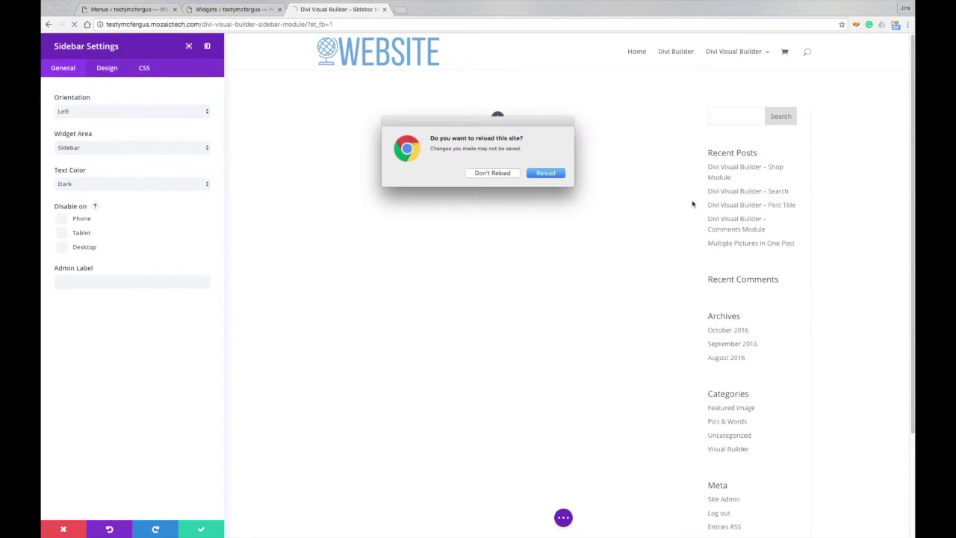
left_click(548, 173)
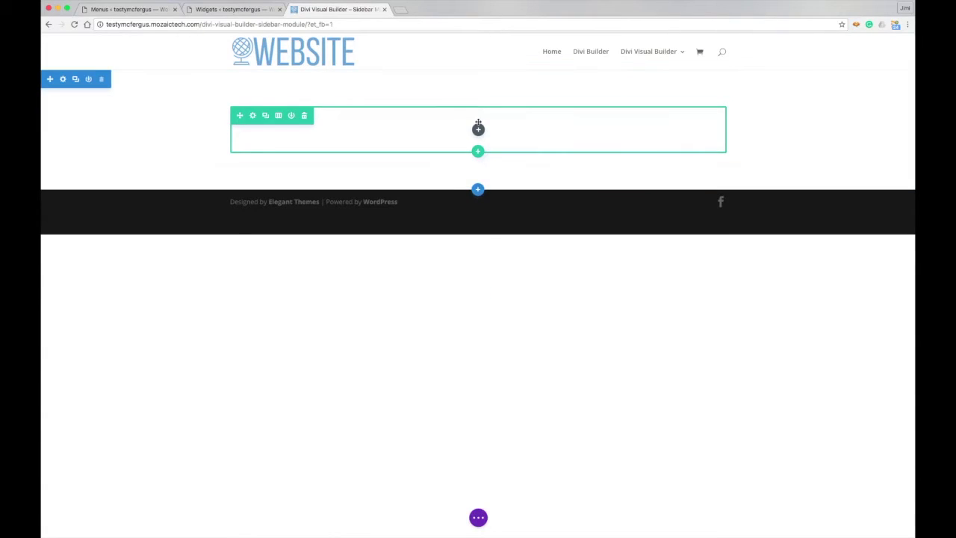
left_click(478, 132)
type("side")
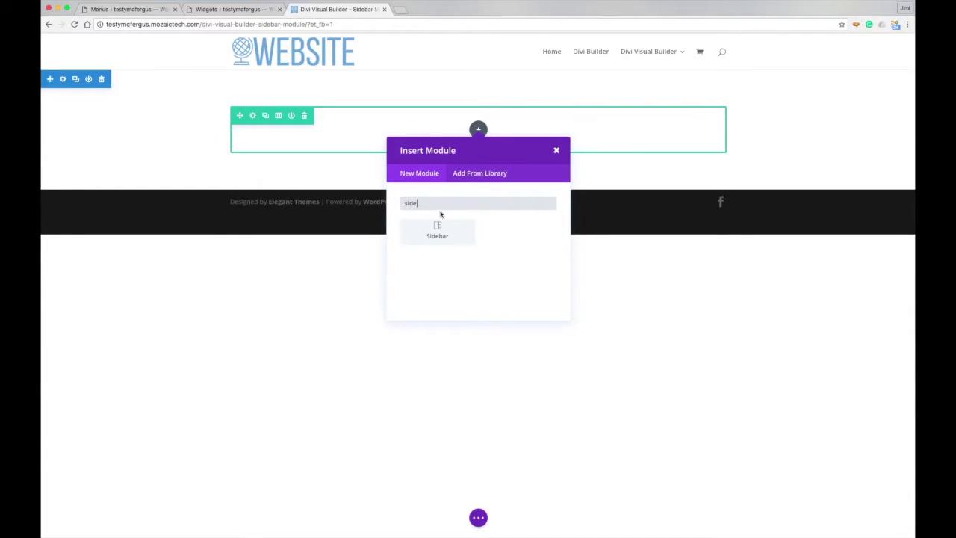
left_click(439, 233)
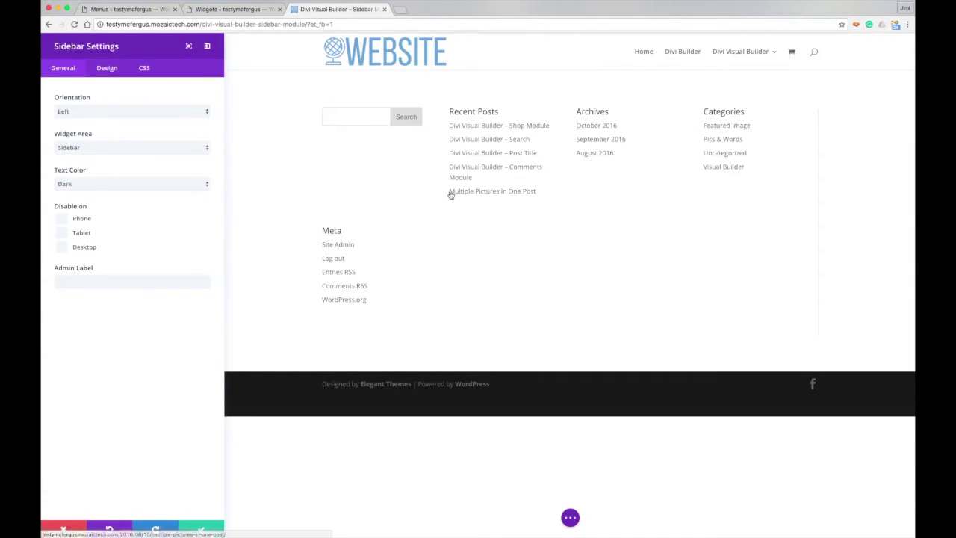
- Set the Sidebar module's Widget Area to Custom Menu so it shows the Shopping Menu links
left_click(203, 147)
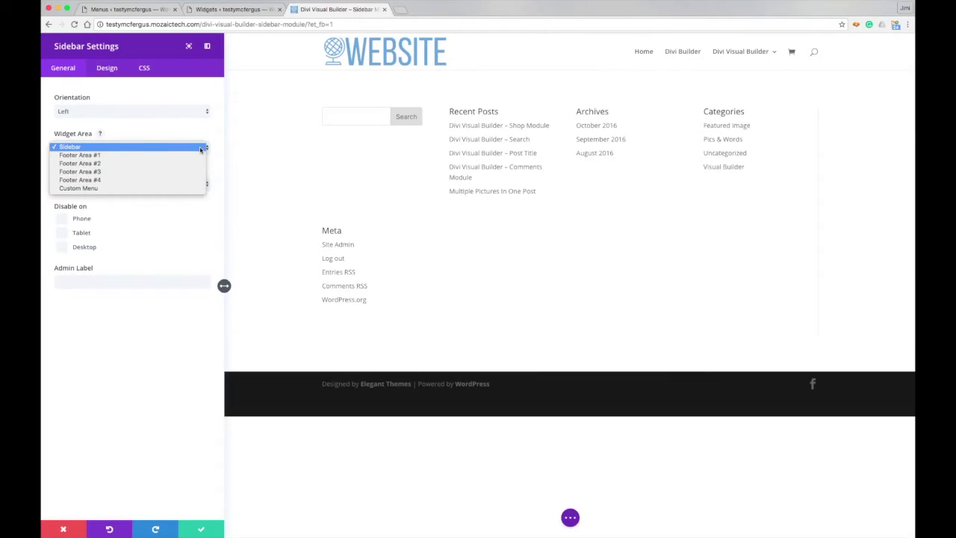
left_click(175, 189)
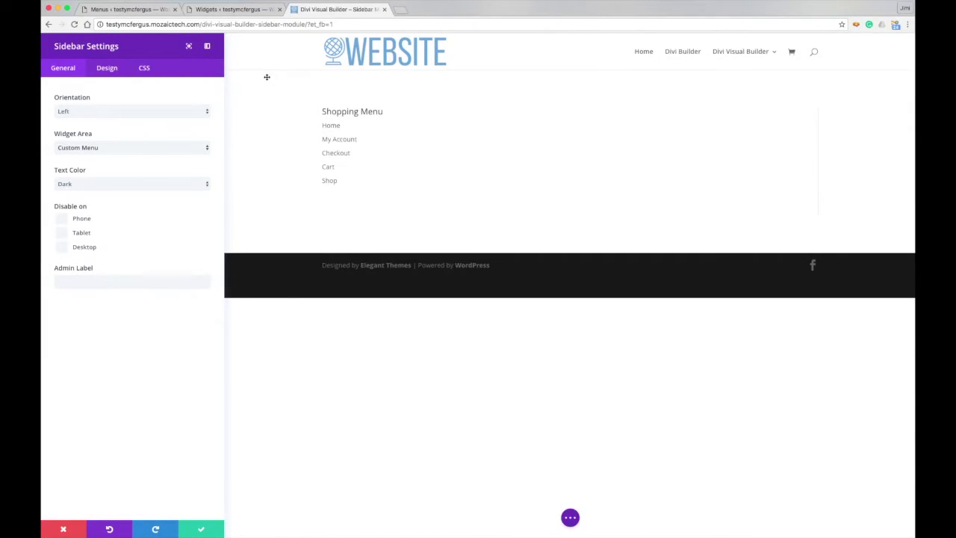
left_click(128, 10)
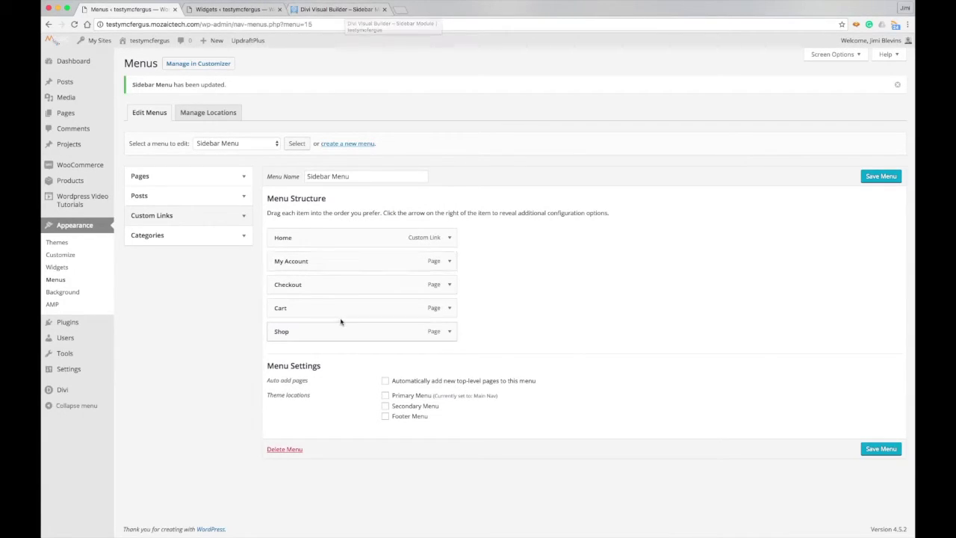
- Return to the Divi Visual Builder tab with the Sidebar settings
left_click(338, 9)
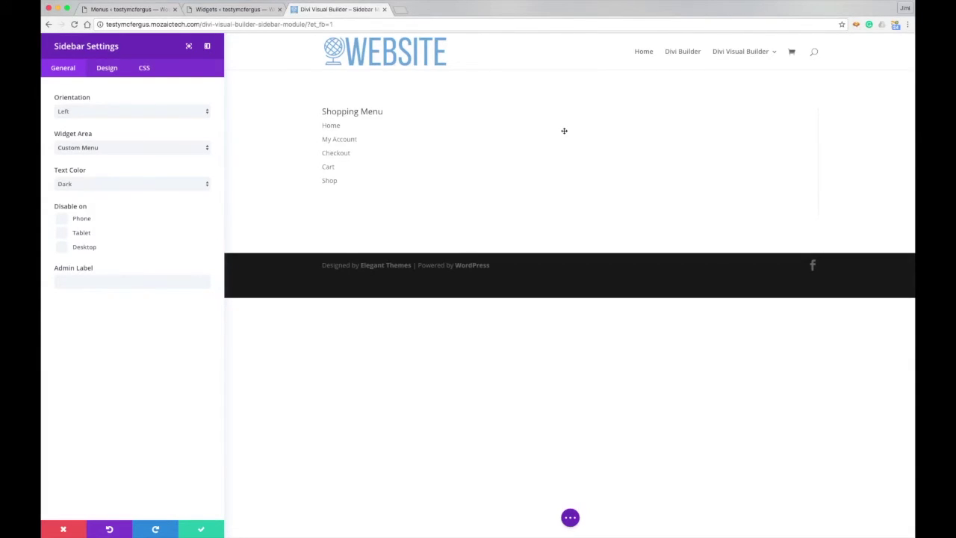
- Turn on Remove Border Separator and make the Header Font bold at 20px
left_click(106, 69)
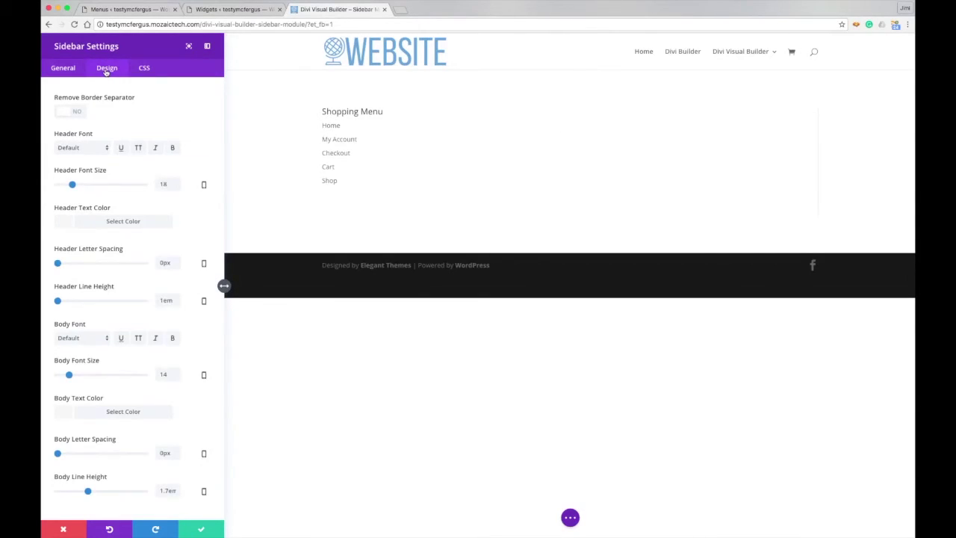
left_click(79, 113)
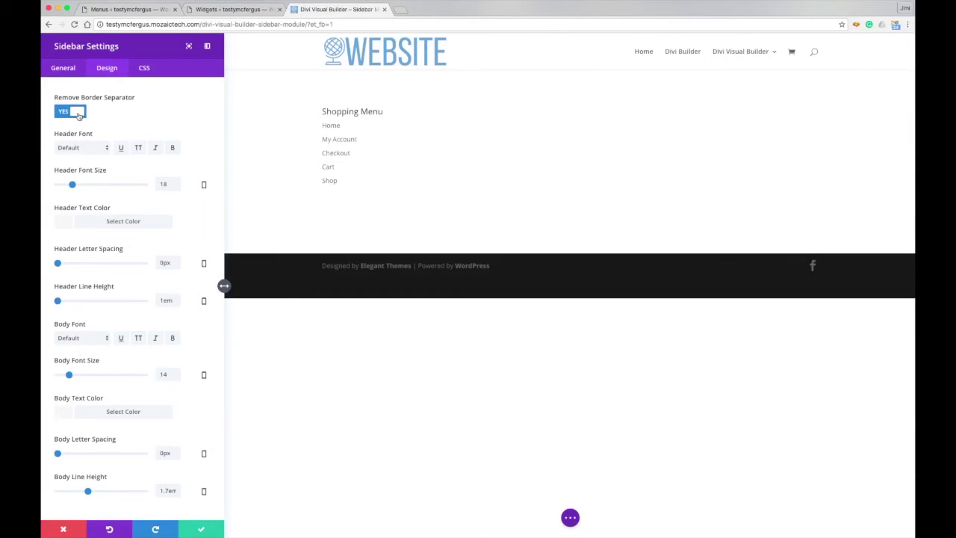
left_click(79, 114)
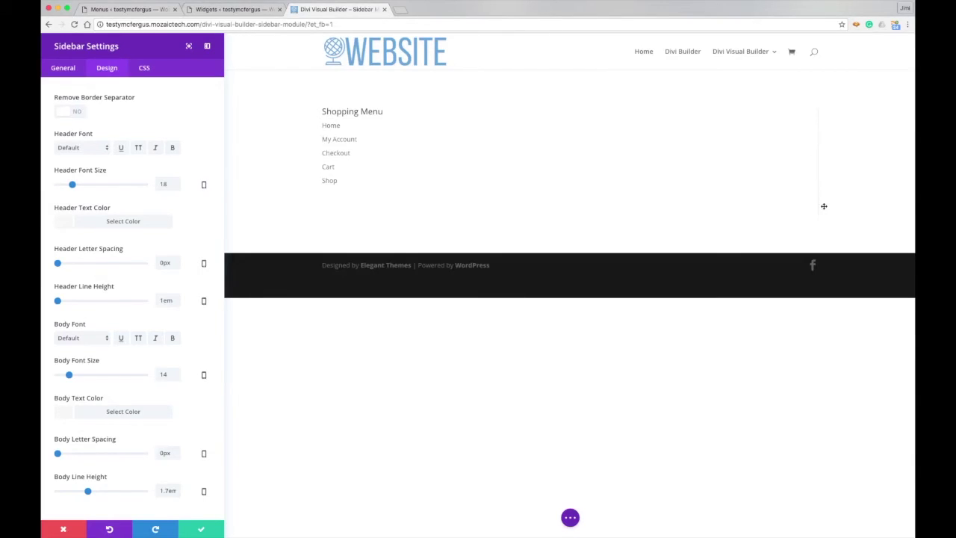
left_click(67, 113)
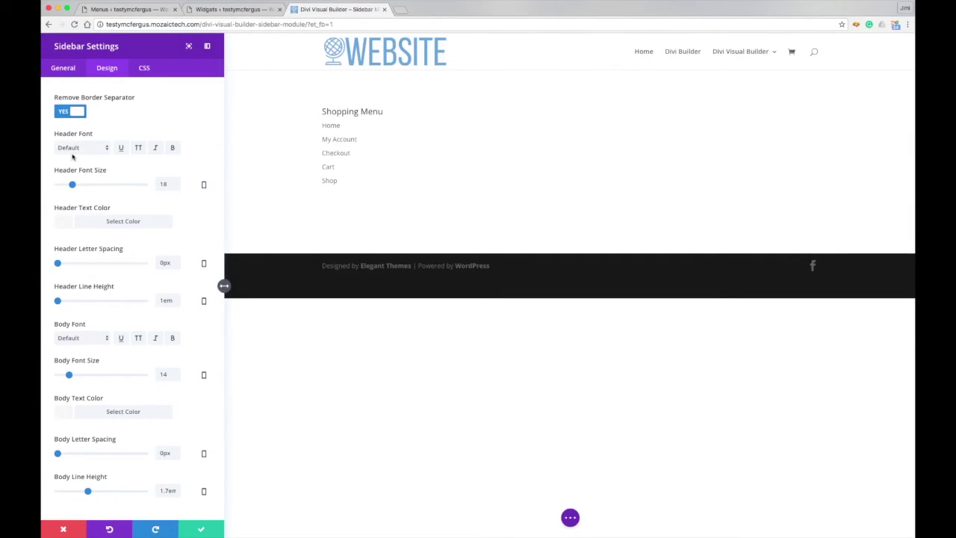
left_click(172, 149)
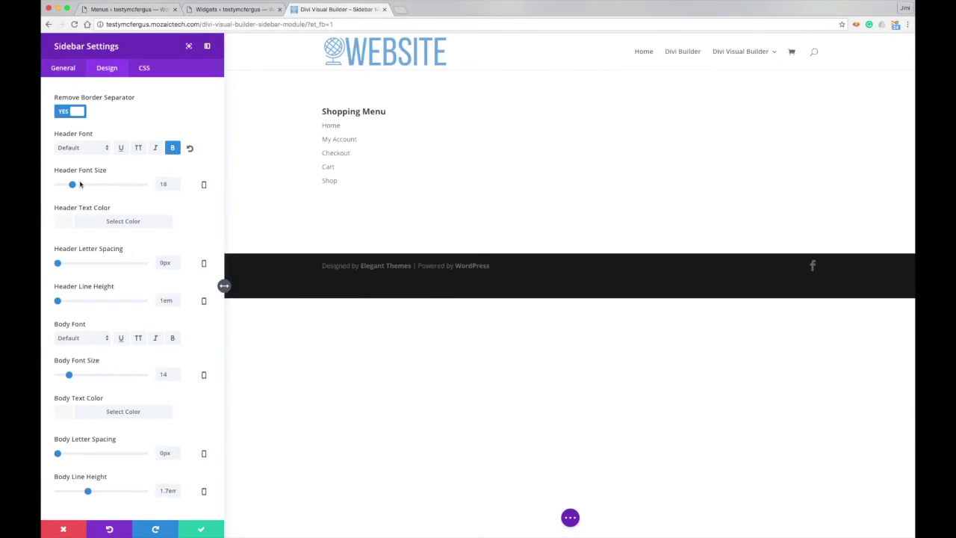
left_click_drag(72, 186, 75, 186)
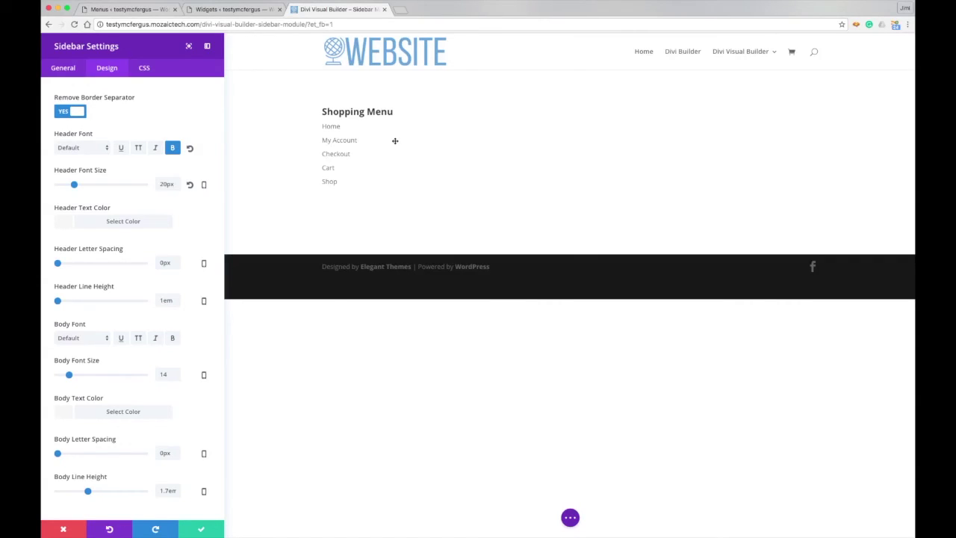
left_click(238, 10)
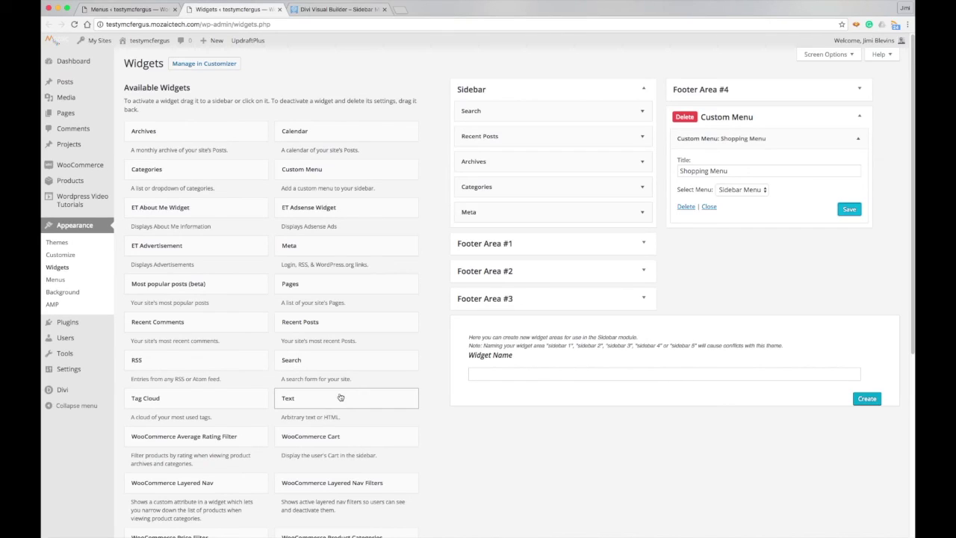
left_click(347, 11)
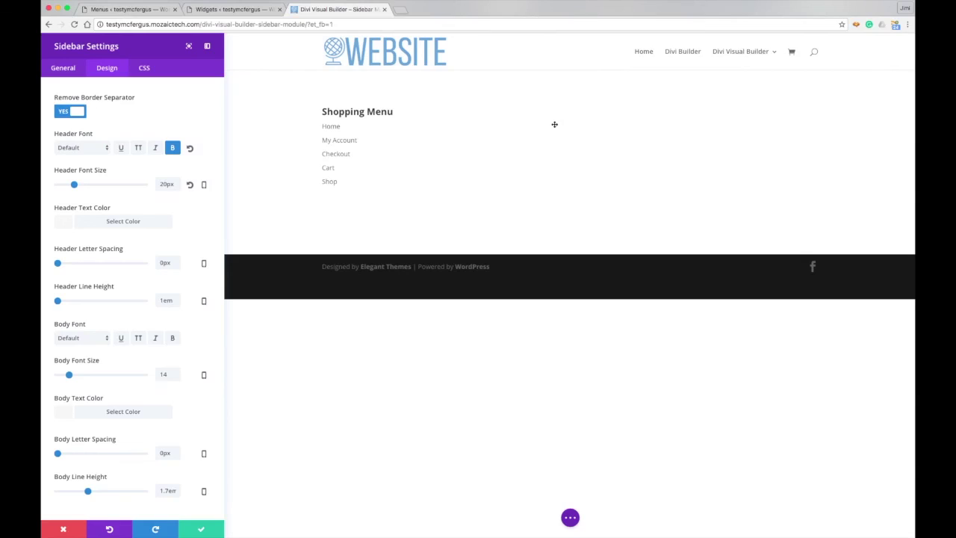